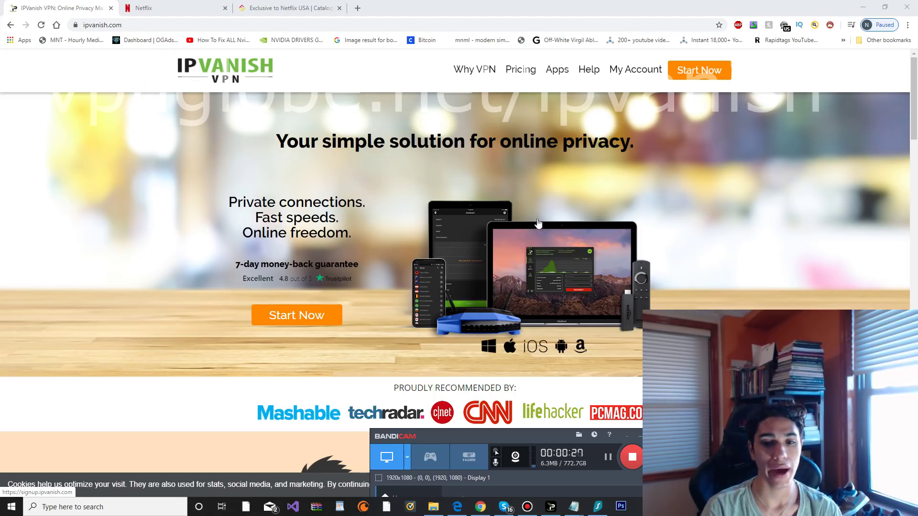
Open the IPVanish Pricing page showing the 1 Month, 1 Year and 3 Months plans
{"action": "left_click", "coordinate": [520, 69]}
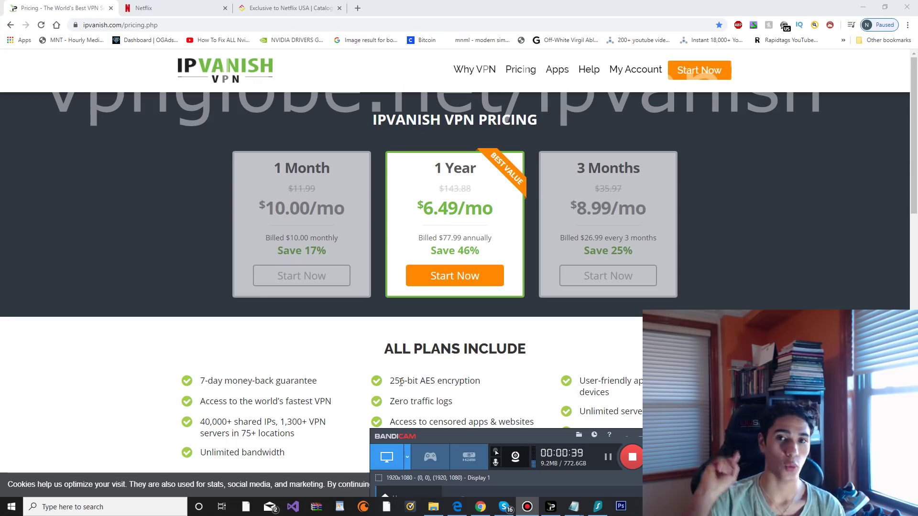
Preview the sign-up plan choices, go back to Pricing, then open the Apps setup page
{"action": "left_click", "coordinate": [302, 276]}
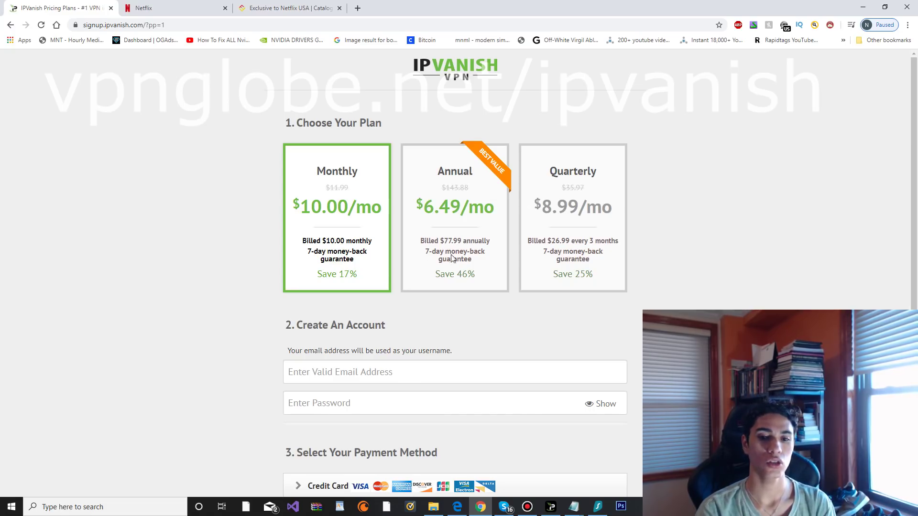
{"action": "left_click_drag", "start_coordinate": [761, 228], "coordinate": [897, 189]}
{"action": "scroll", "coordinate": [873, 227], "scroll_direction": "down", "scroll_amount": 1}
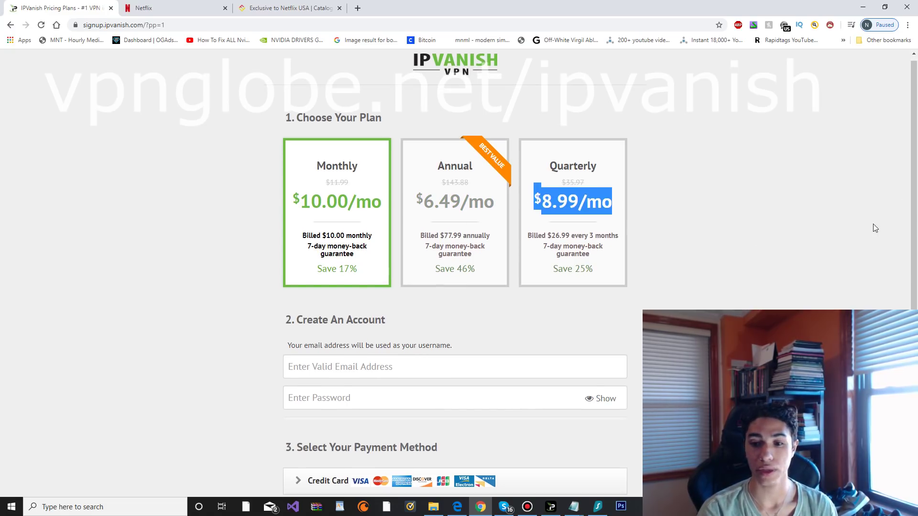
{"action": "left_click", "coordinate": [873, 228]}
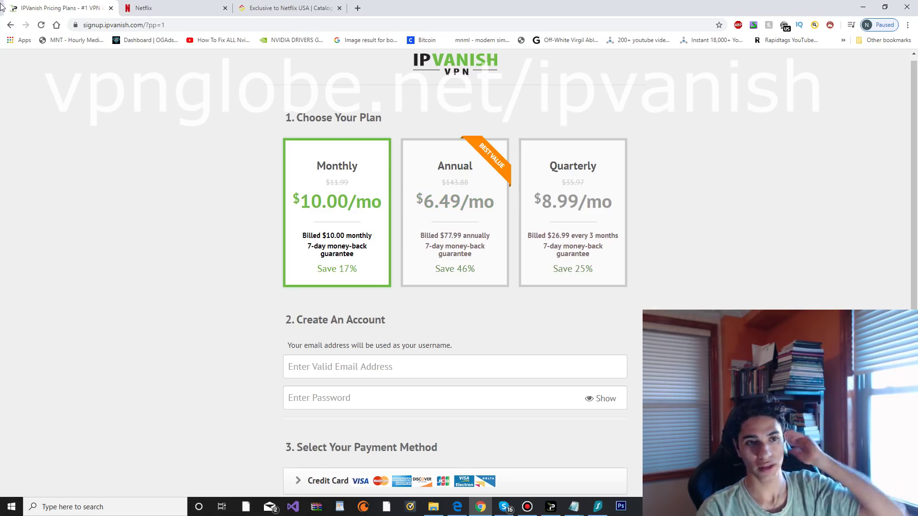
{"action": "left_click", "coordinate": [3, 24]}
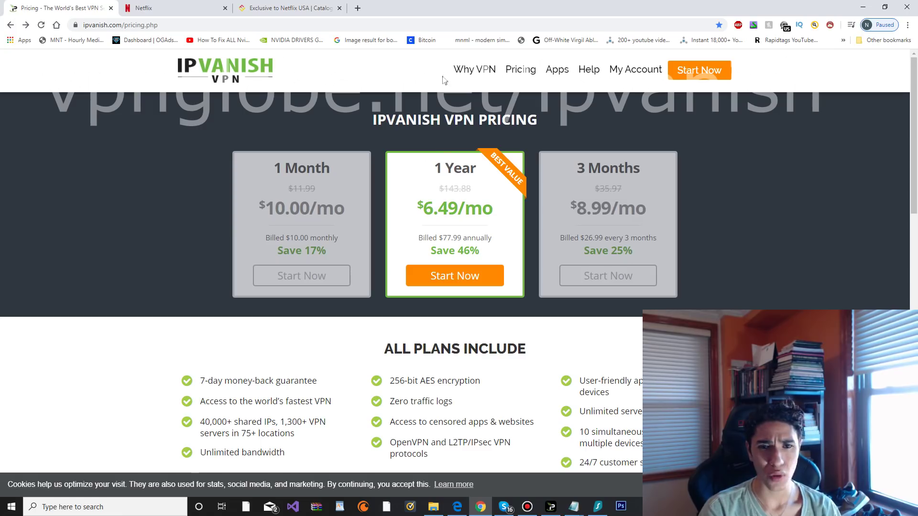
{"action": "left_click", "coordinate": [556, 70]}
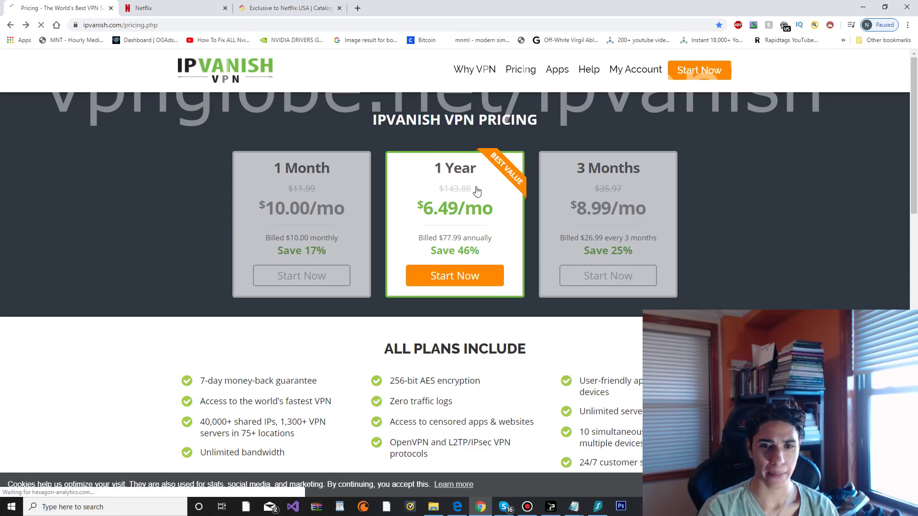
{"action": "scroll", "coordinate": [429, 256], "scroll_direction": "down", "scroll_amount": 4}
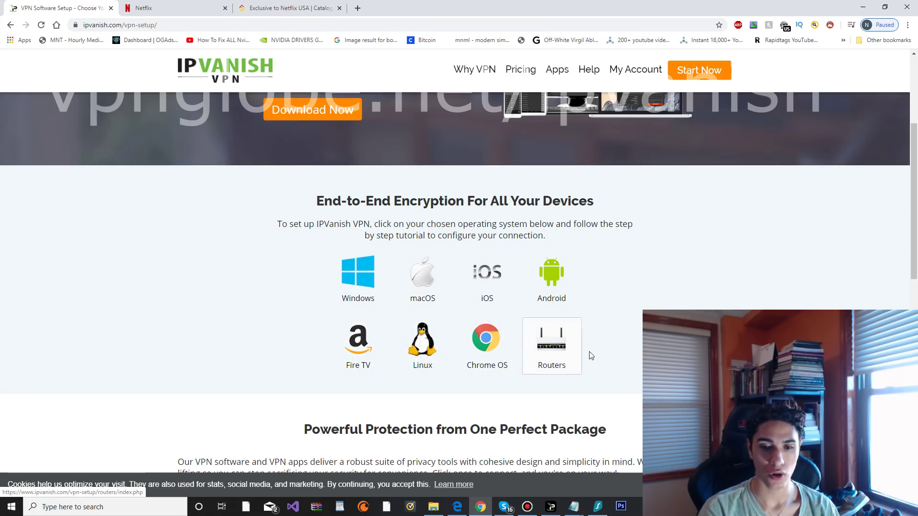
{"action": "scroll", "coordinate": [585, 250], "scroll_direction": "down", "scroll_amount": 4}
{"action": "scroll", "coordinate": [564, 229], "scroll_direction": "down", "scroll_amount": 8}
{"action": "scroll", "coordinate": [526, 213], "scroll_direction": "up", "scroll_amount": 5}
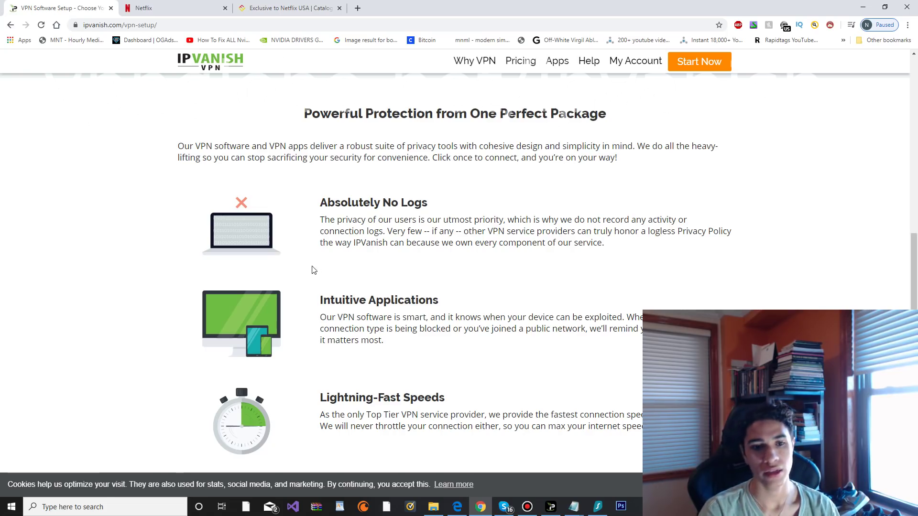
{"action": "scroll", "coordinate": [313, 268], "scroll_direction": "down", "scroll_amount": 3}
{"action": "left_click_drag", "start_coordinate": [914, 287], "coordinate": [914, 58]}
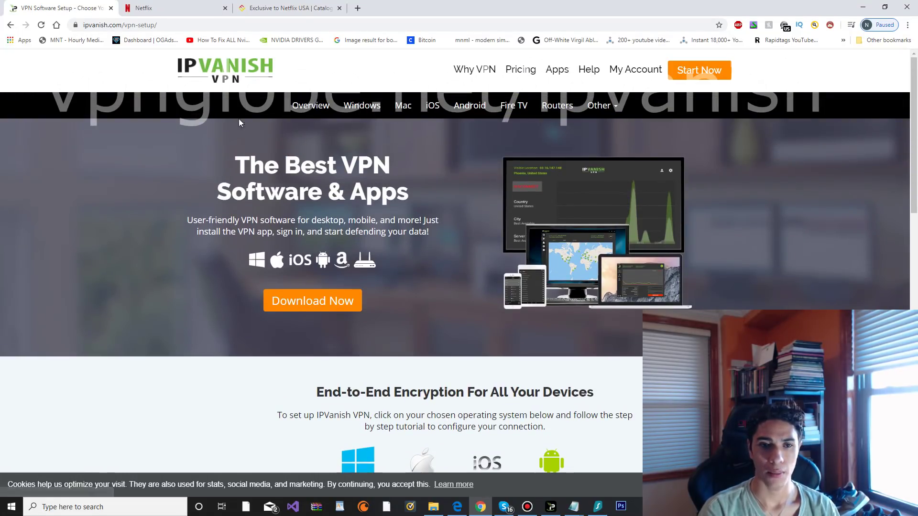
Go to the IPVanish home page and scroll through the security features list
{"action": "left_click", "coordinate": [246, 65]}
{"action": "scroll", "coordinate": [352, 175], "scroll_direction": "down", "scroll_amount": 6}
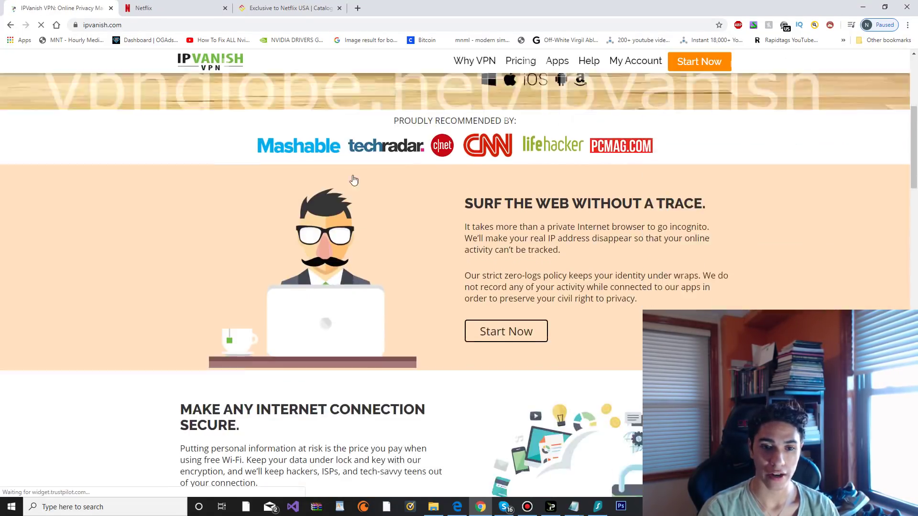
{"action": "scroll", "coordinate": [916, 125], "scroll_direction": "down", "scroll_amount": 15}
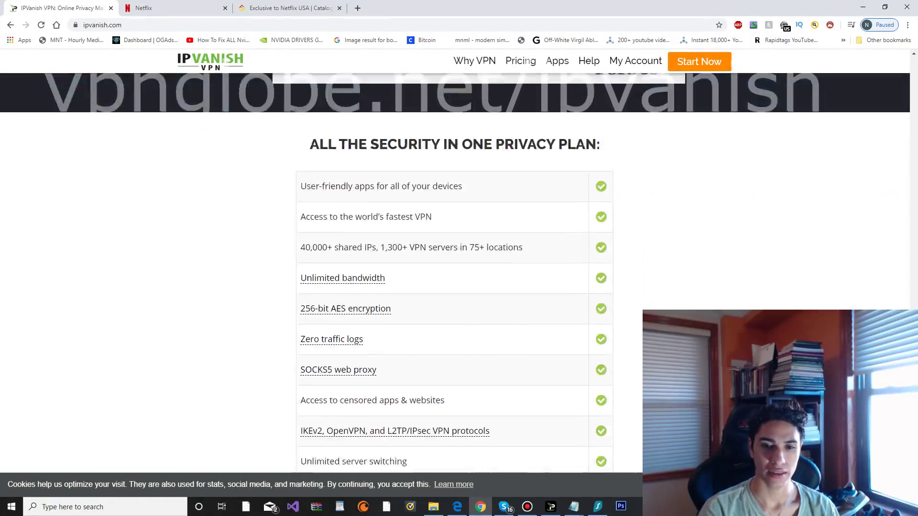
{"action": "scroll", "coordinate": [454, 258], "scroll_direction": "down", "scroll_amount": 5}
{"action": "scroll", "coordinate": [385, 146], "scroll_direction": "up", "scroll_amount": 6}
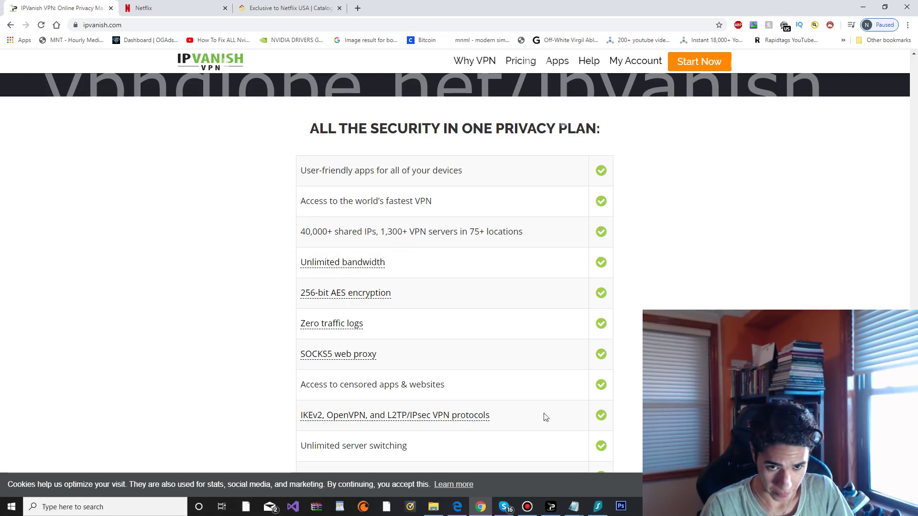
Bring forward the IPVanish desktop app, connected via IKEv2 in Las Vegas
{"action": "scroll", "coordinate": [526, 397], "scroll_direction": "down", "scroll_amount": 4}
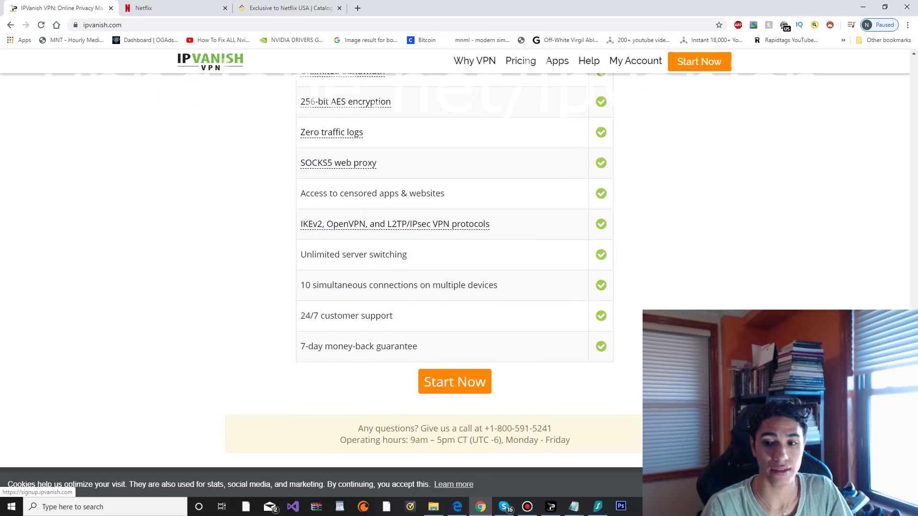
{"action": "scroll", "coordinate": [797, 202], "scroll_direction": "up", "scroll_amount": 15}
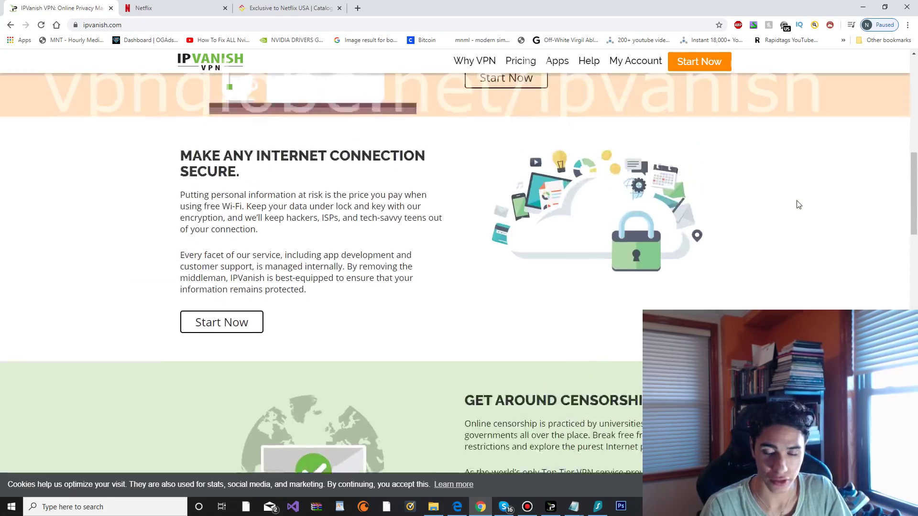
{"action": "scroll", "coordinate": [799, 205], "scroll_direction": "up", "scroll_amount": 2}
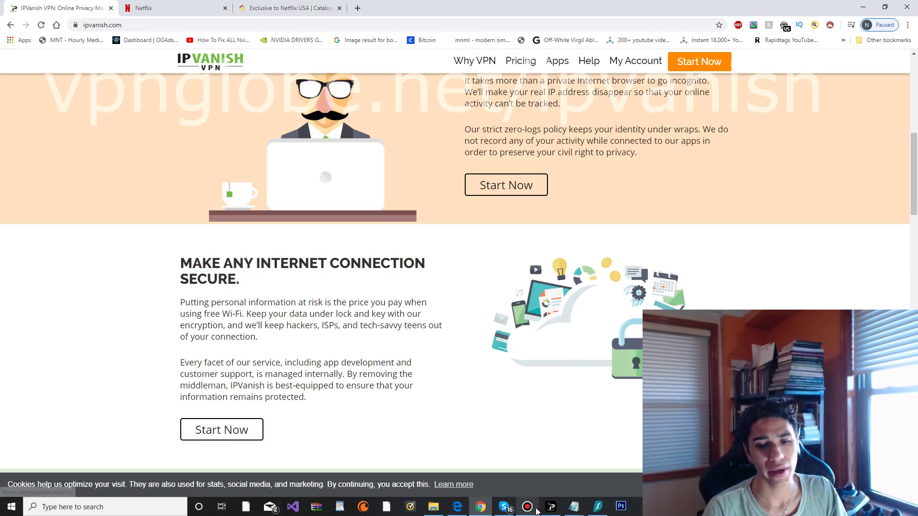
{"action": "mouse_move", "coordinate": [549, 511]}
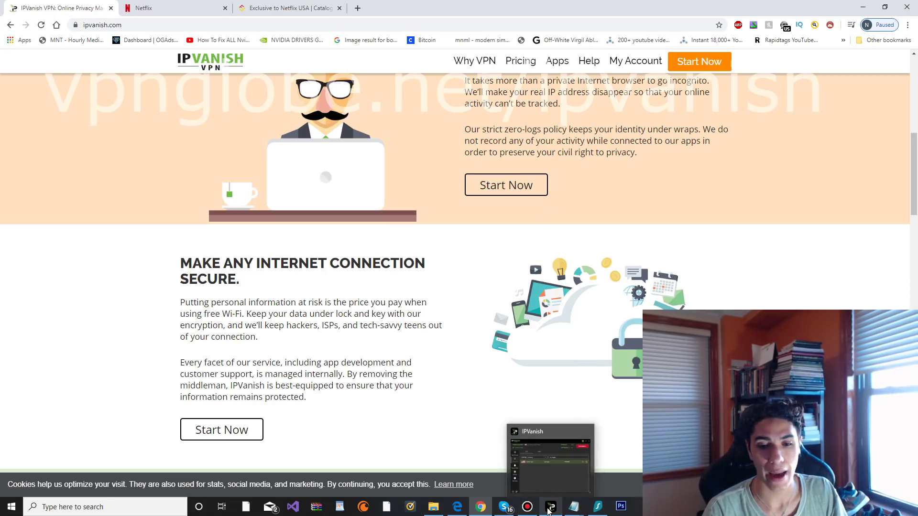
{"action": "left_click", "coordinate": [548, 509]}
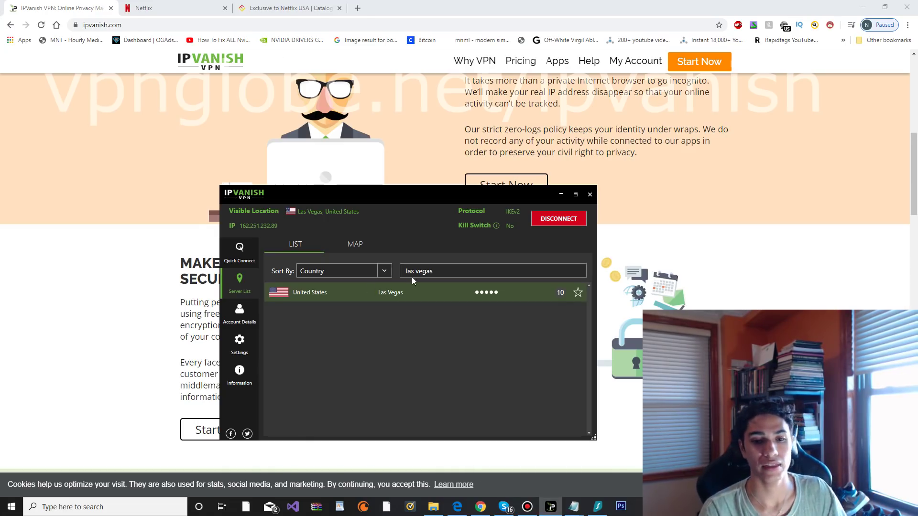
Clear the 'las vegas' server search and scroll through the full server list
{"action": "left_click_drag", "start_coordinate": [406, 271], "coordinate": [433, 271]}
{"action": "left_click", "coordinate": [434, 271]}
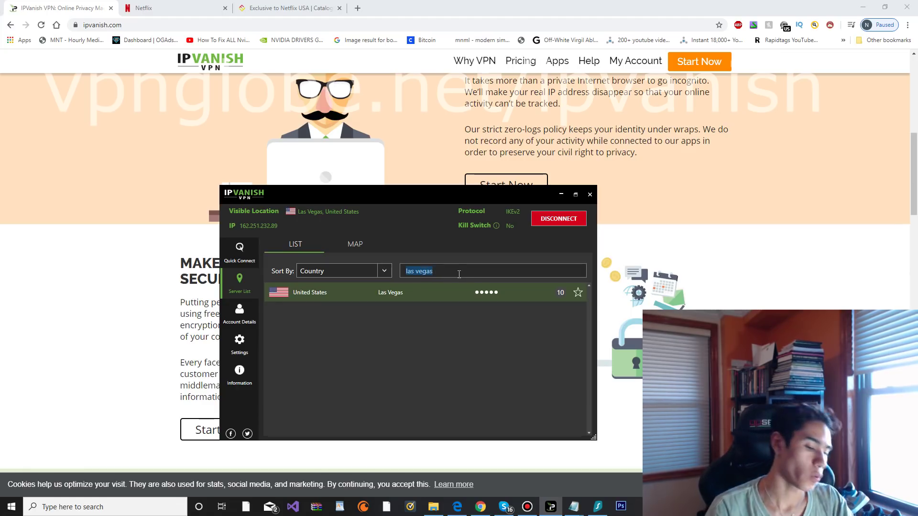
{"action": "key", "text": "BackSpace"}
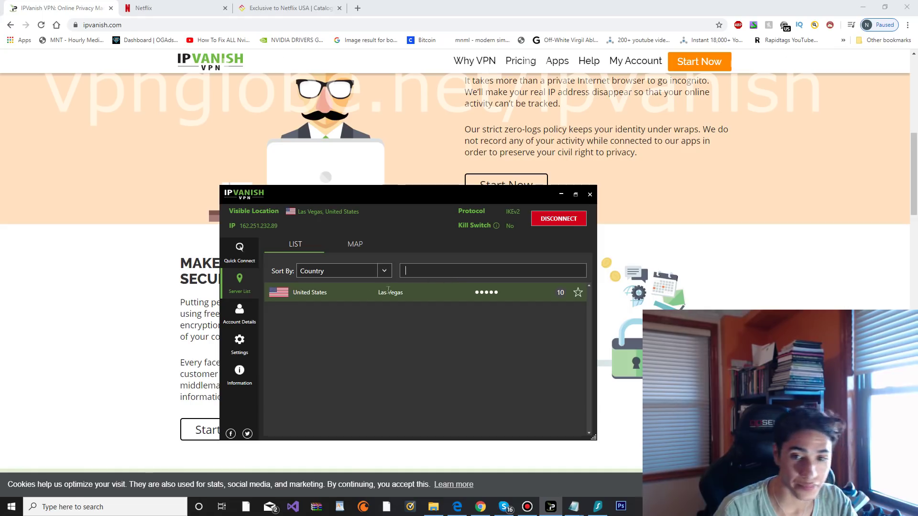
{"action": "scroll", "coordinate": [348, 302], "scroll_direction": "down", "scroll_amount": 2}
{"action": "scroll", "coordinate": [346, 299], "scroll_direction": "down", "scroll_amount": 5}
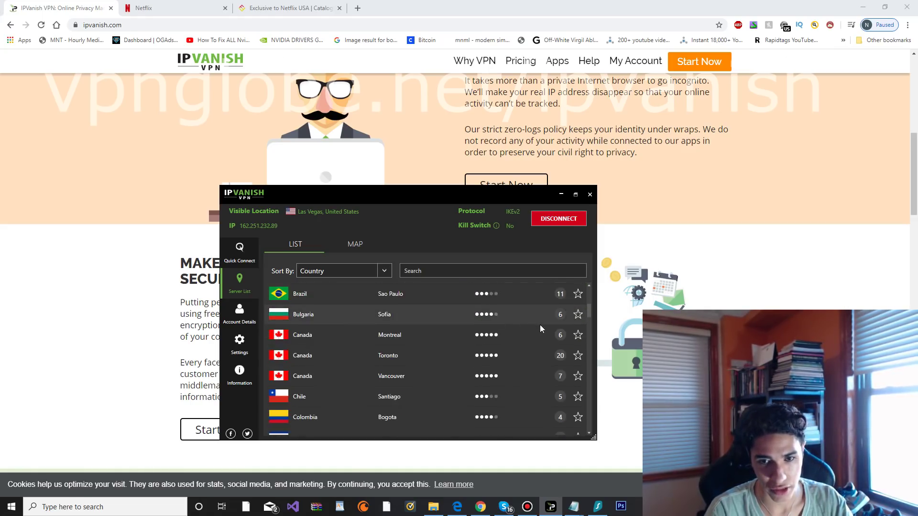
{"action": "scroll", "coordinate": [586, 322], "scroll_direction": "down", "scroll_amount": 15}
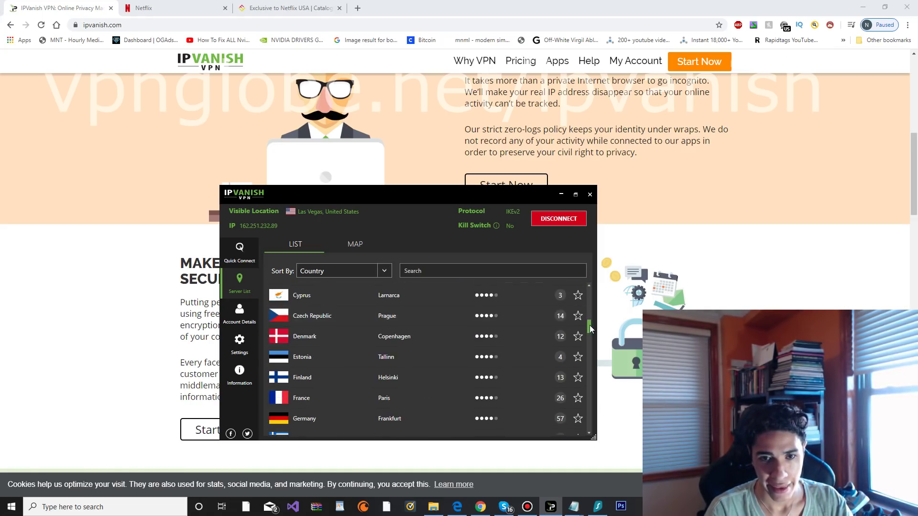
{"action": "scroll", "coordinate": [506, 377], "scroll_direction": "up", "scroll_amount": 1}
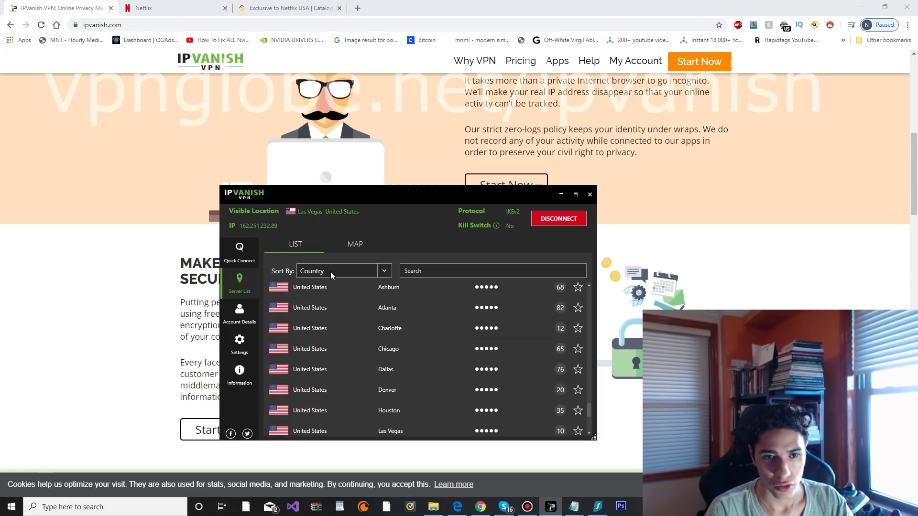
Sort the server list by Ping, browse it, then open the General settings
{"action": "left_click", "coordinate": [330, 271]}
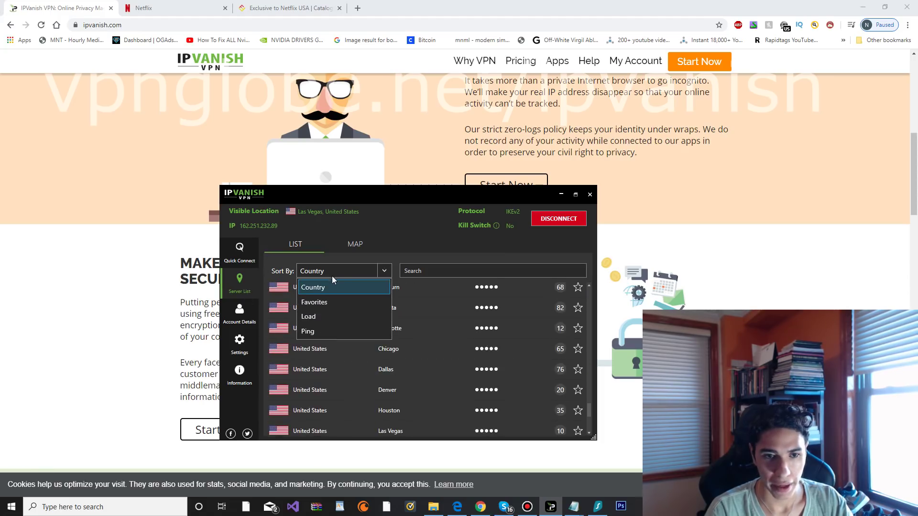
{"action": "left_click", "coordinate": [329, 331]}
{"action": "left_click_drag", "start_coordinate": [590, 415], "coordinate": [590, 287]}
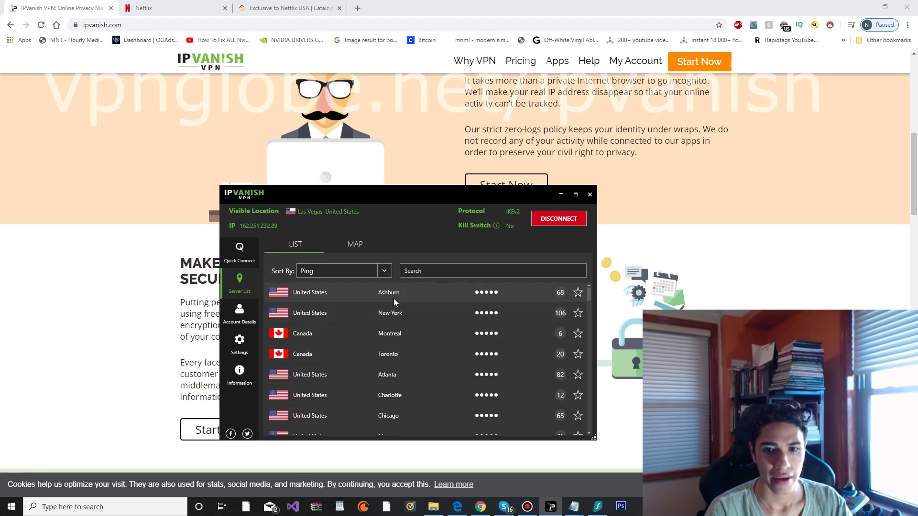
{"action": "scroll", "coordinate": [393, 299], "scroll_direction": "down", "scroll_amount": 1}
{"action": "scroll", "coordinate": [389, 311], "scroll_direction": "up", "scroll_amount": 1}
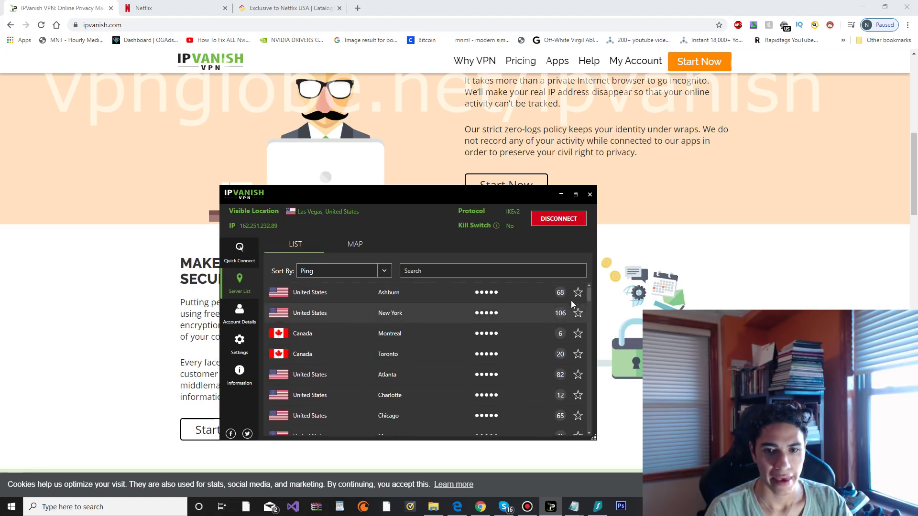
{"action": "scroll", "coordinate": [564, 312], "scroll_direction": "down", "scroll_amount": 15}
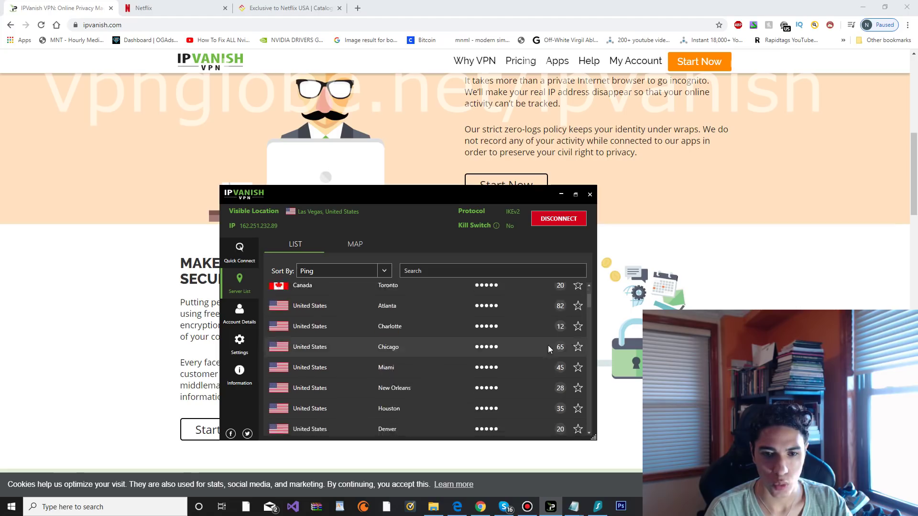
{"action": "left_click", "coordinate": [339, 271]}
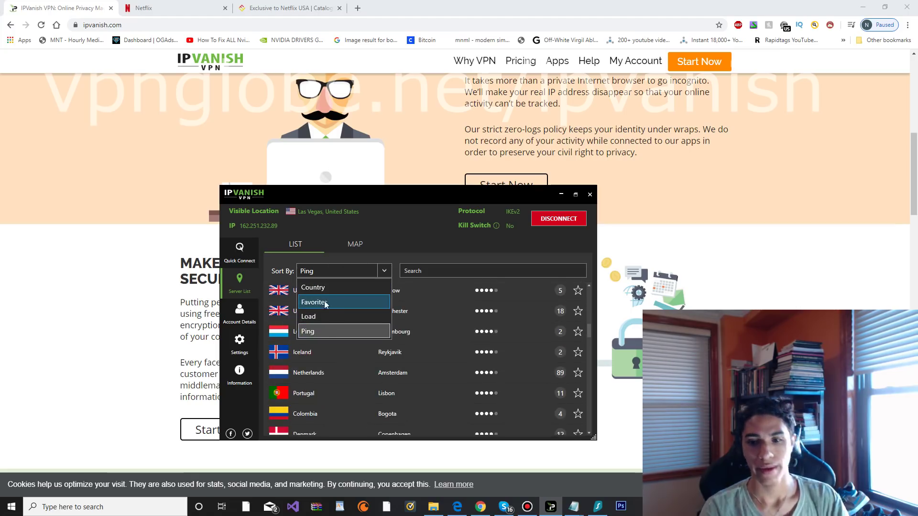
{"action": "left_click", "coordinate": [245, 349]}
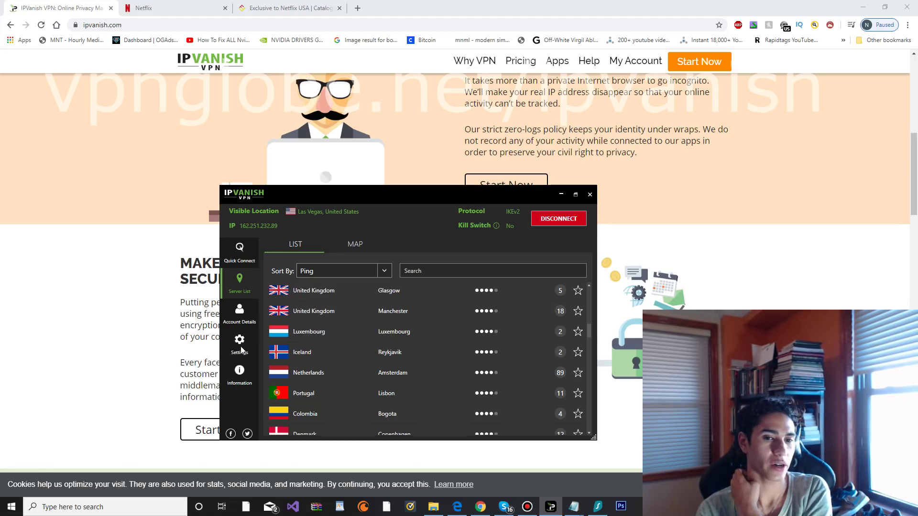
{"action": "left_click", "coordinate": [245, 349]}
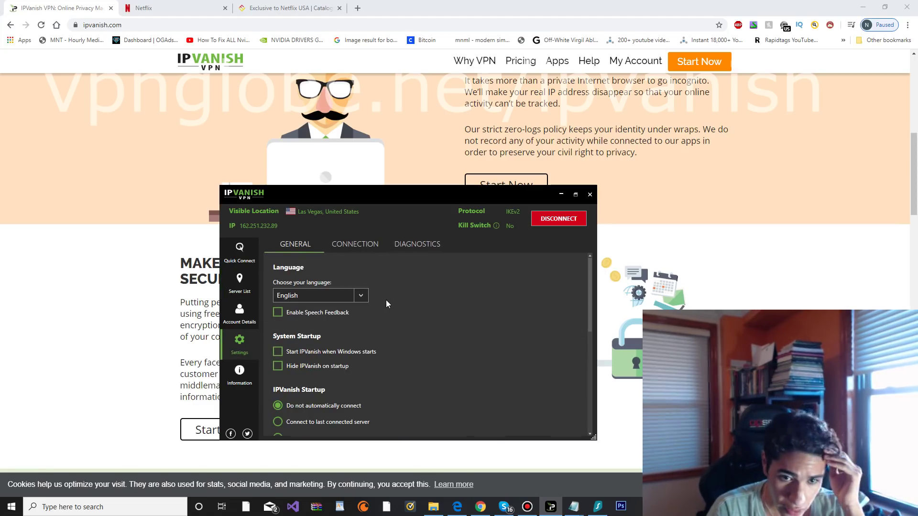
Scroll the General settings, review Connection's auto-reconnect and kill switch options, then open Diagnostics
{"action": "scroll", "coordinate": [386, 300], "scroll_direction": "down", "scroll_amount": 3}
{"action": "scroll", "coordinate": [324, 339], "scroll_direction": "down", "scroll_amount": 2}
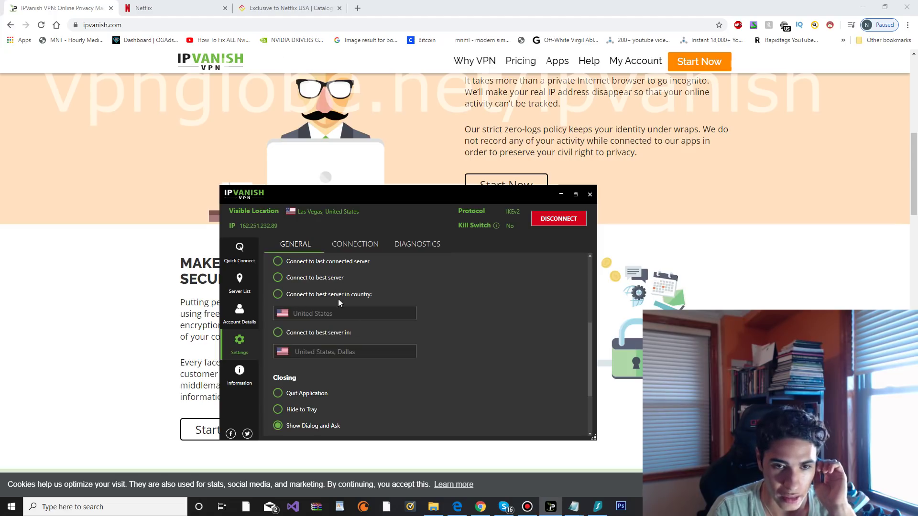
{"action": "scroll", "coordinate": [357, 341], "scroll_direction": "down", "scroll_amount": 3}
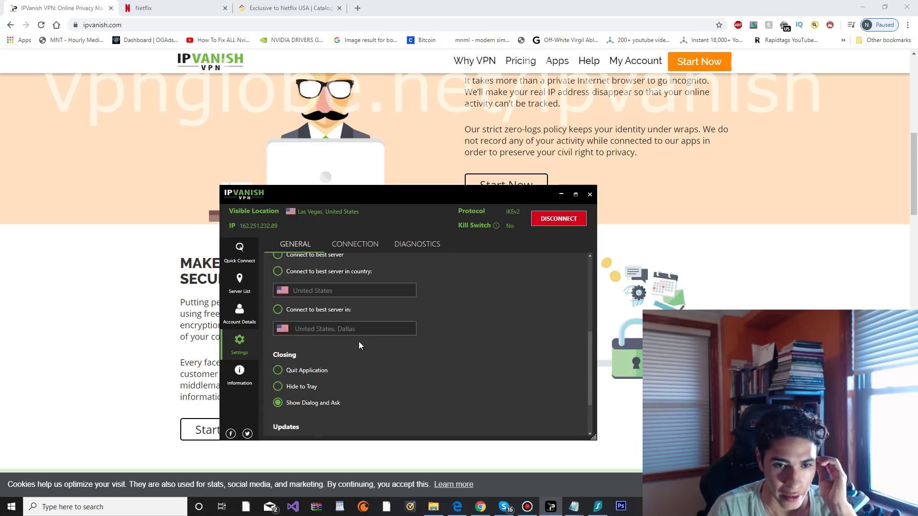
{"action": "scroll", "coordinate": [357, 341], "scroll_direction": "up", "scroll_amount": 5}
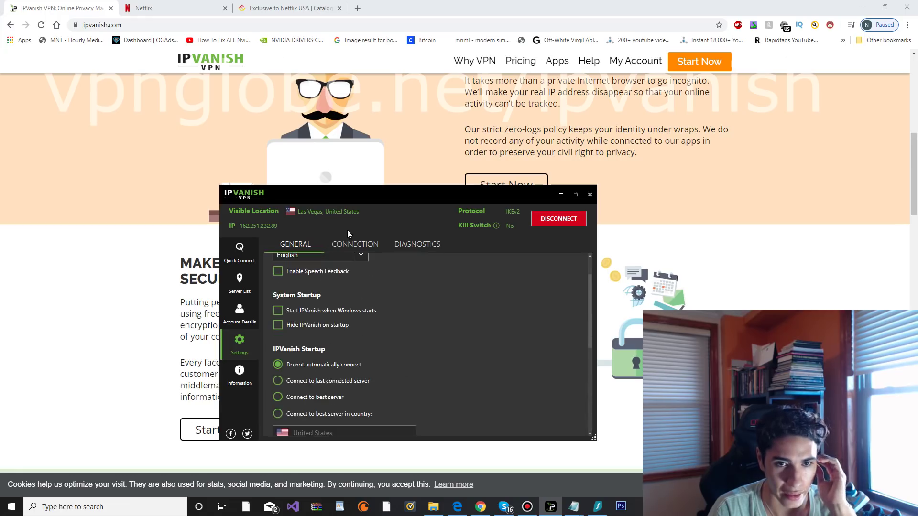
{"action": "left_click", "coordinate": [353, 243]}
{"action": "scroll", "coordinate": [354, 297], "scroll_direction": "down", "scroll_amount": 1}
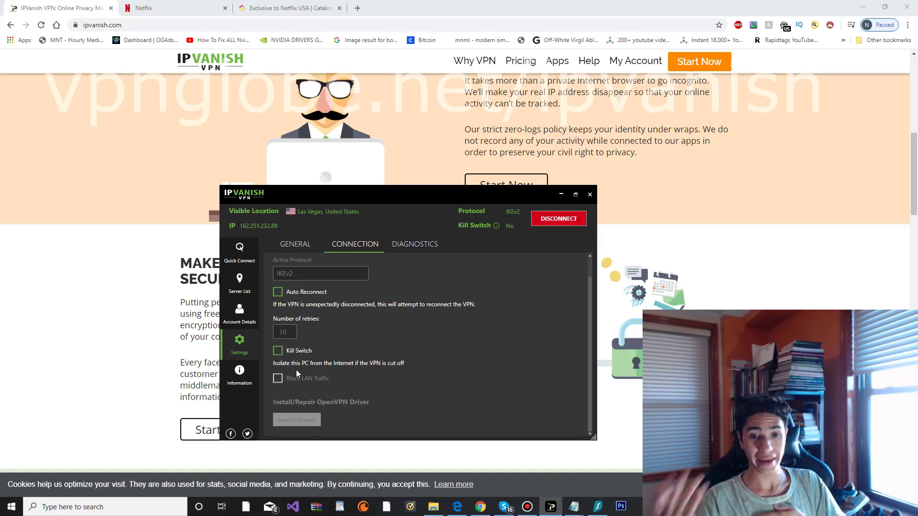
{"action": "left_click", "coordinate": [419, 245]}
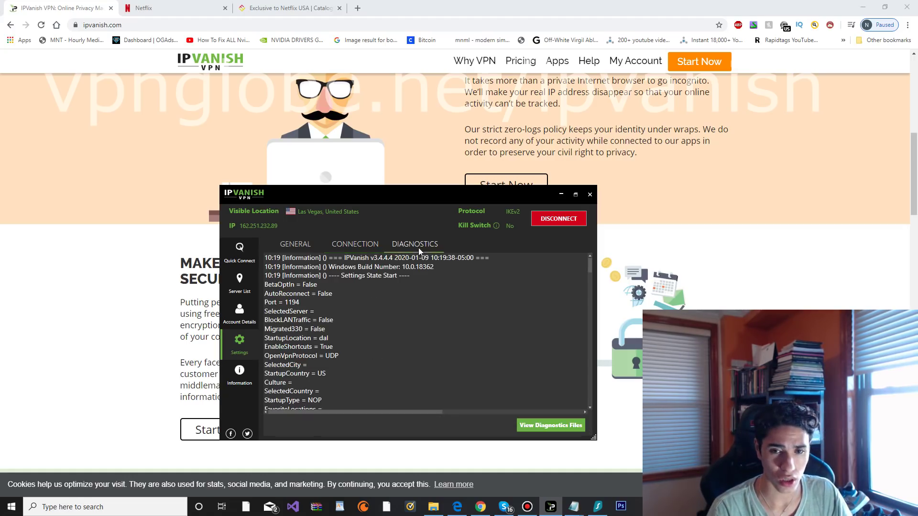
Check the connection stats, return to the ping-sorted server list, and switch to Netflix's browse page
{"action": "left_click", "coordinate": [228, 257]}
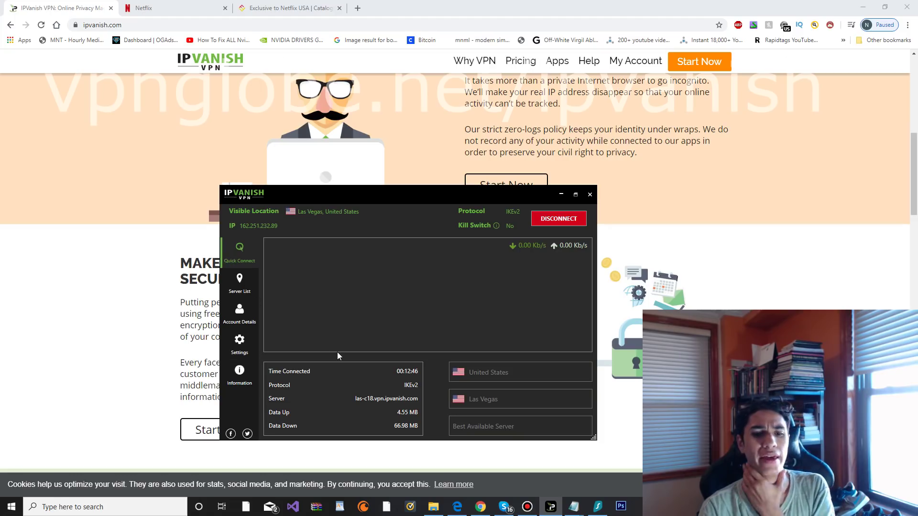
{"action": "left_click", "coordinate": [243, 287]}
{"action": "left_click", "coordinate": [129, 4]}
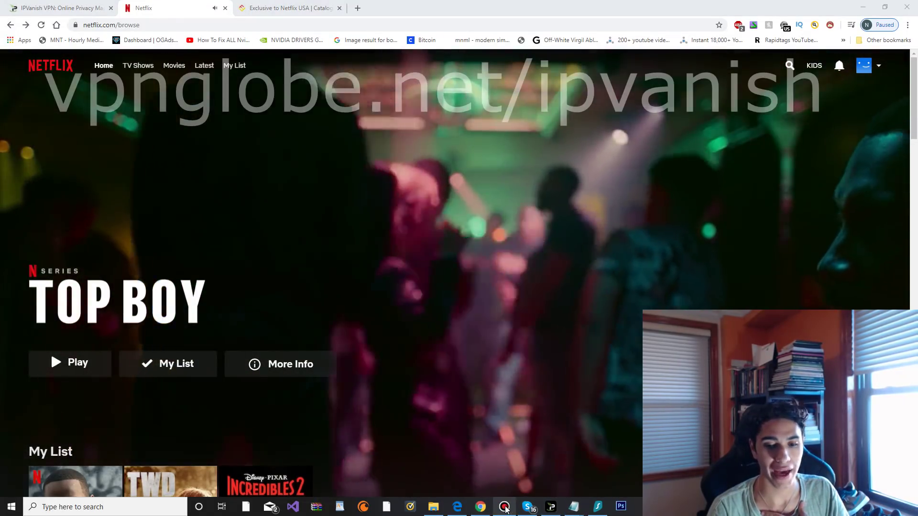
{"action": "left_click", "coordinate": [505, 507]}
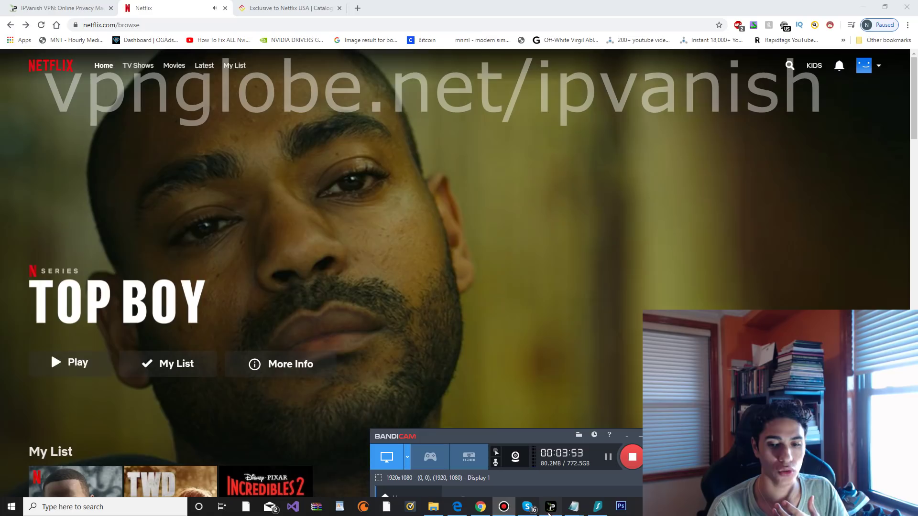
Bring the IPVanish server list over Netflix and focus its server search field
{"action": "left_click", "coordinate": [554, 510]}
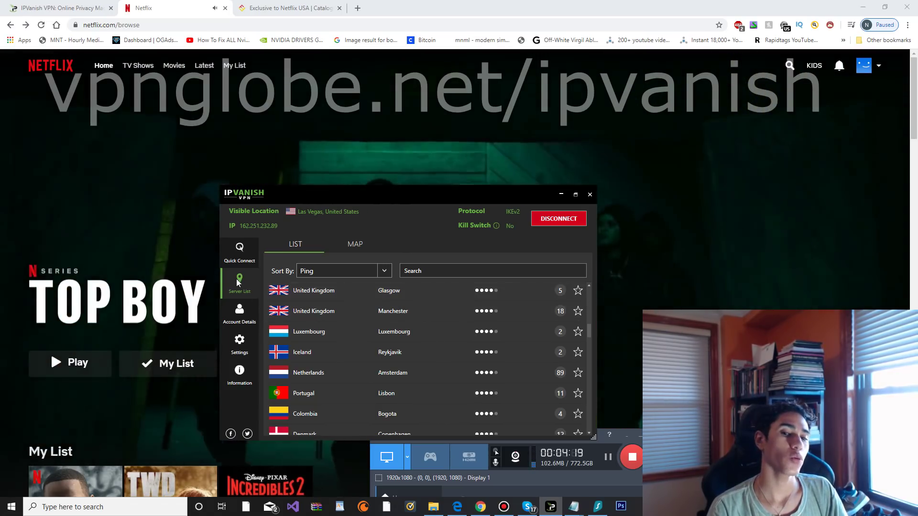
{"action": "left_click", "coordinate": [406, 271]}
Search the servers for Las Vegas, Dallas and Chicago in turn, then empty the search
{"action": "type", "text": "la"}
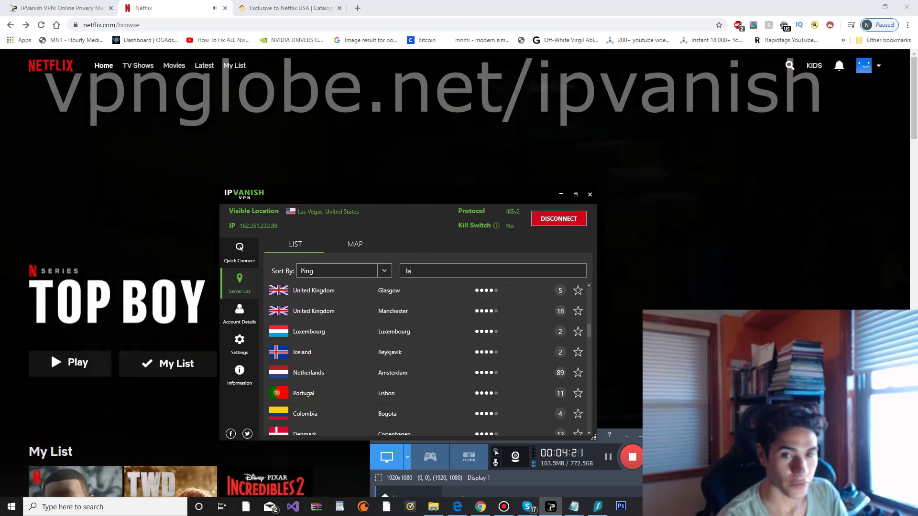
{"action": "type", "text": "s vegas"}
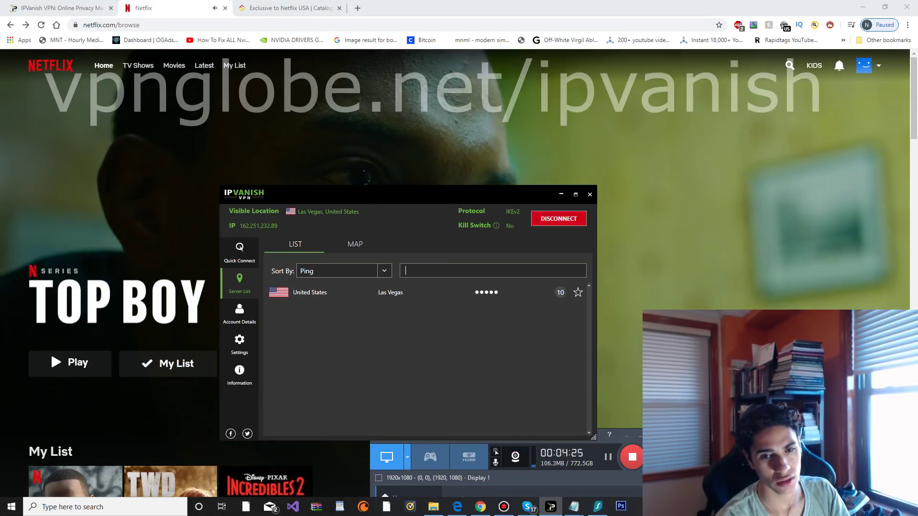
{"action": "type", "text": "dalalas"}
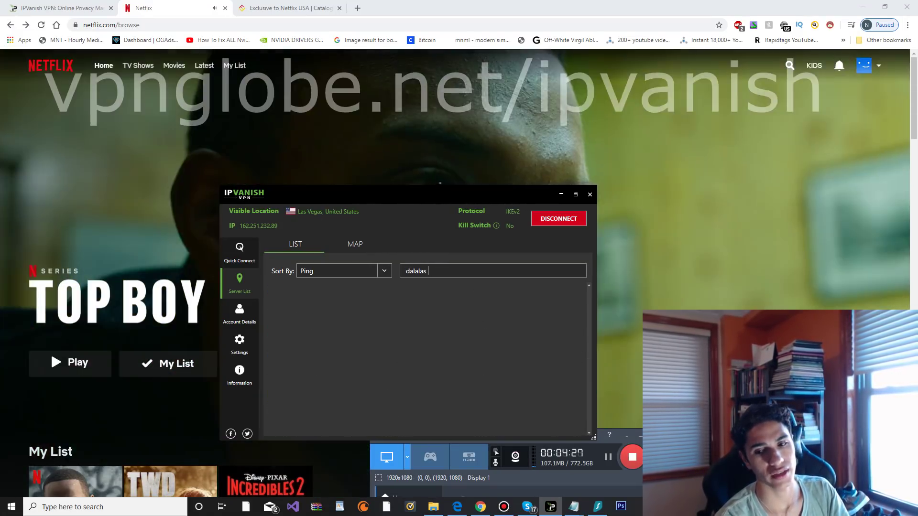
{"action": "key", "text": "BackSpace"}
{"action": "key", "text": "BackSpace"}
{"action": "key", "text": "BackSpace"}
{"action": "key", "text": "BackSpace"}
{"action": "key", "text": "BackSpace"}
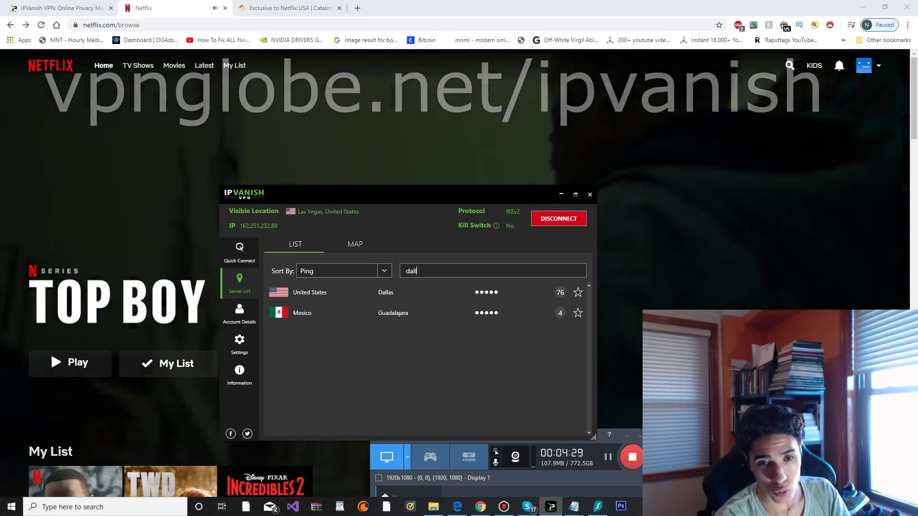
{"action": "type", "text": "las"}
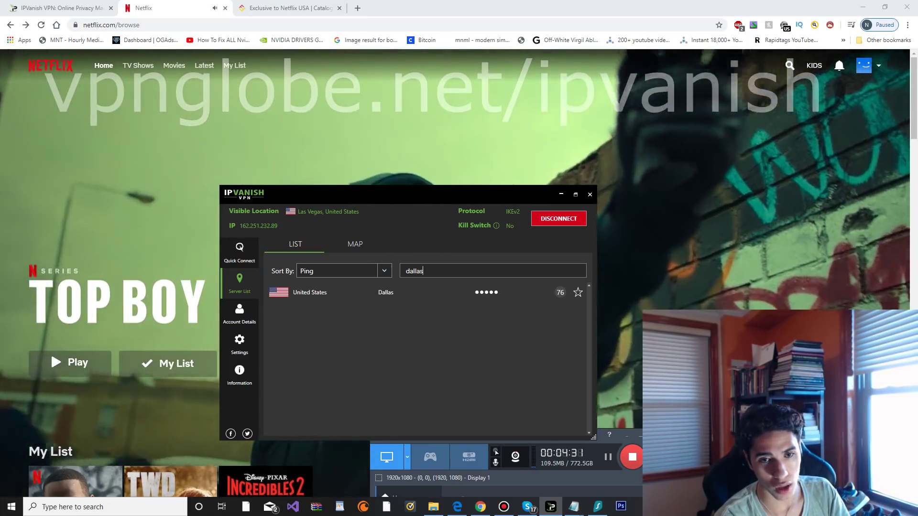
{"action": "key", "text": "BackSpace"}
{"action": "key", "text": "BackSpace"}
{"action": "key", "text": "BackSpace"}
{"action": "key", "text": "BackSpace"}
{"action": "key", "text": "BackSpace"}
{"action": "key", "text": "BackSpace"}
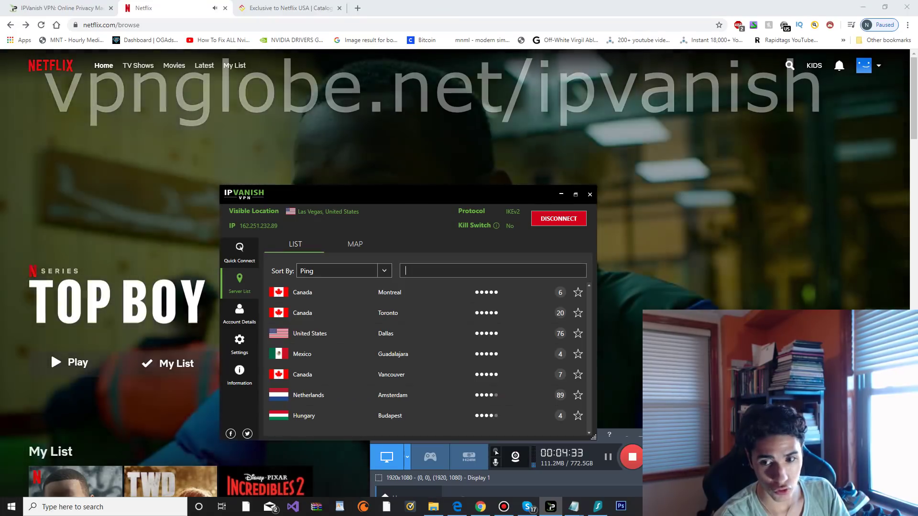
{"action": "scroll", "coordinate": [427, 359], "scroll_direction": "down", "scroll_amount": 3}
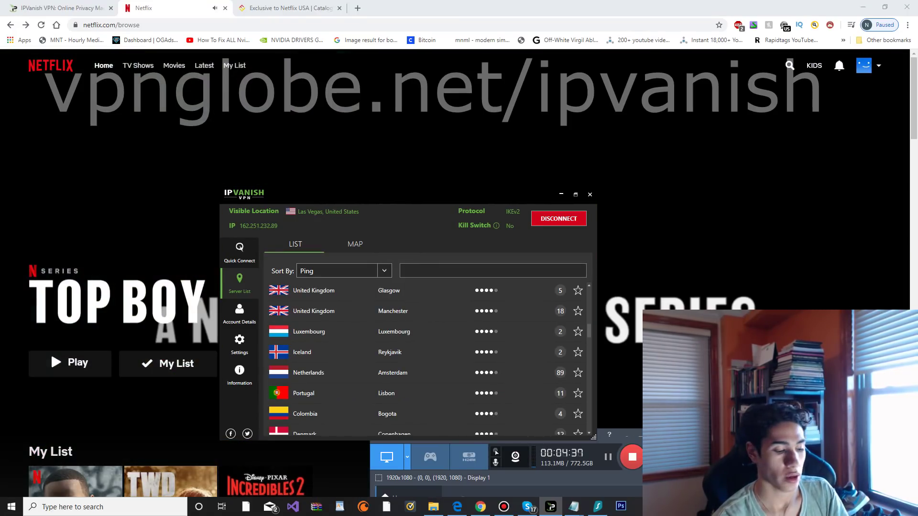
{"action": "type", "text": "icago"}
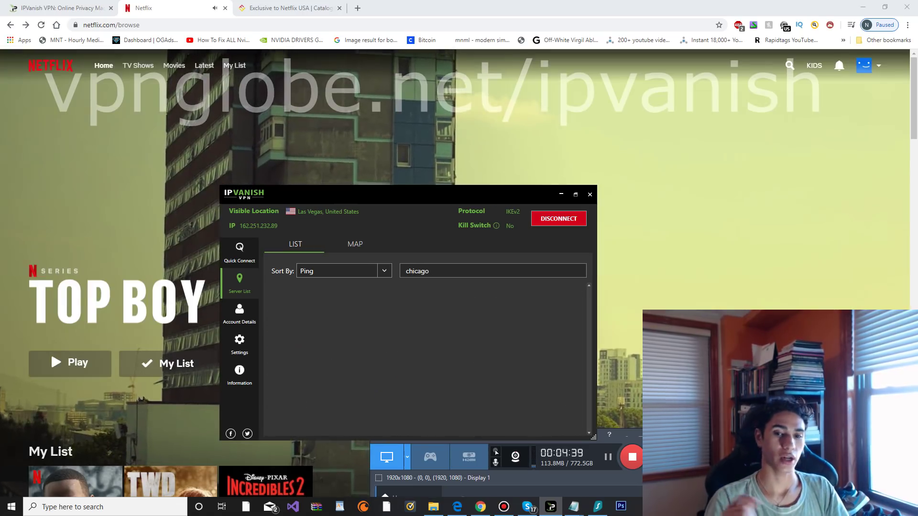
{"action": "key", "text": "BackSpace"}
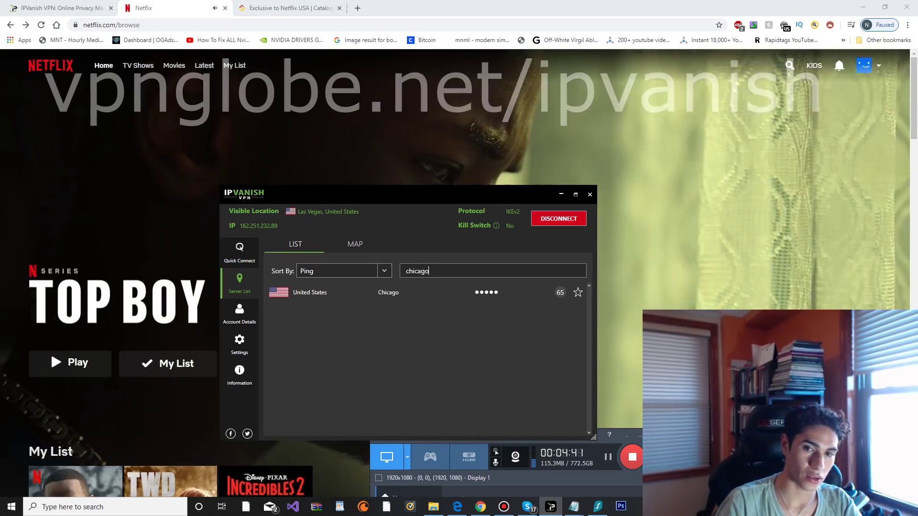
{"action": "key", "text": "ctrl+a"}
{"action": "key", "text": "BackSpace"}
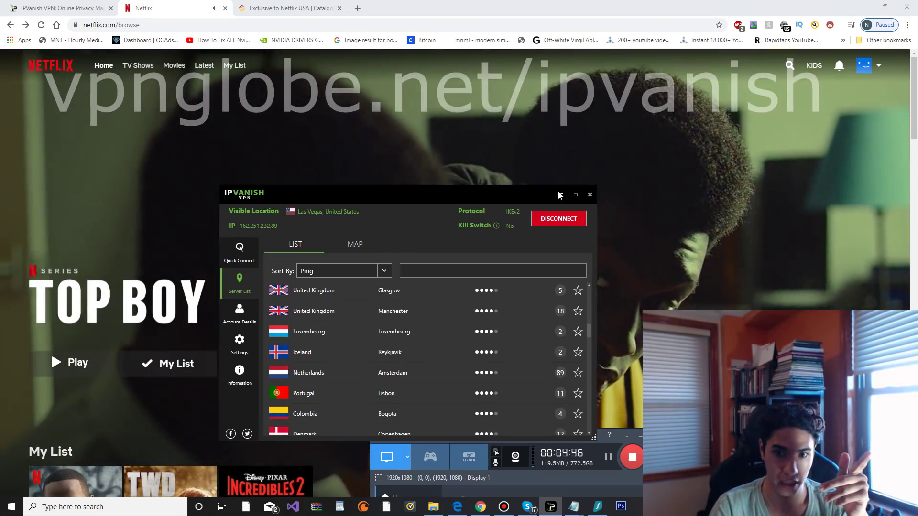
Minimize IPVanish and scroll Netflix to My List with Top Boy, TWD and Incredibles 2
{"action": "left_click", "coordinate": [561, 194]}
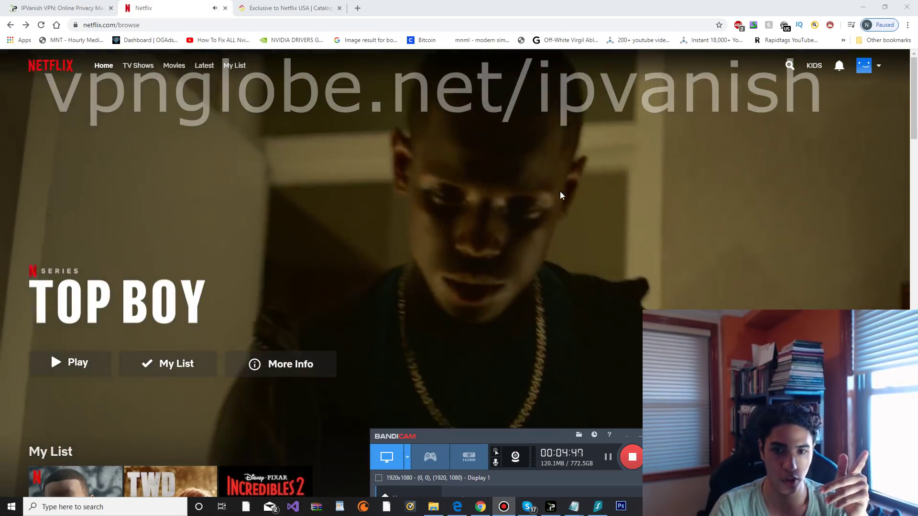
{"action": "scroll", "coordinate": [567, 239], "scroll_direction": "down", "scroll_amount": 2}
{"action": "scroll", "coordinate": [570, 269], "scroll_direction": "down", "scroll_amount": 5}
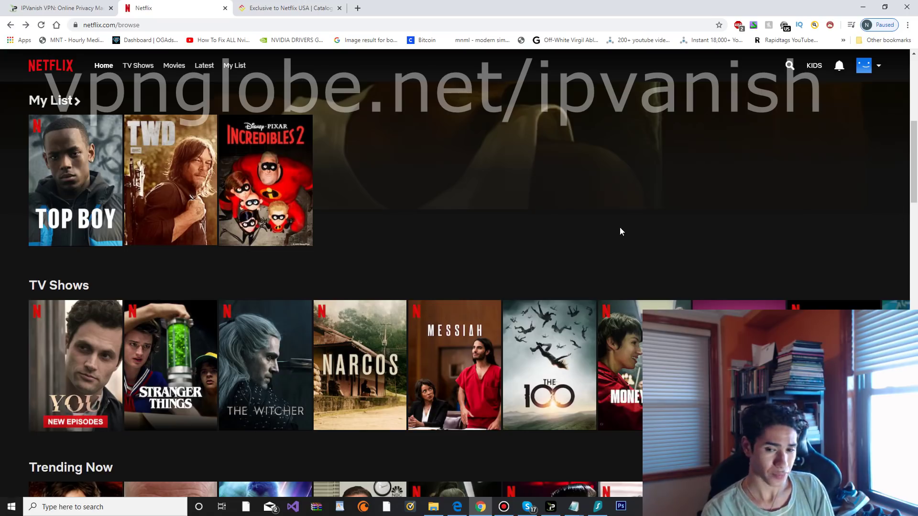
{"action": "mouse_move", "coordinate": [497, 505]}
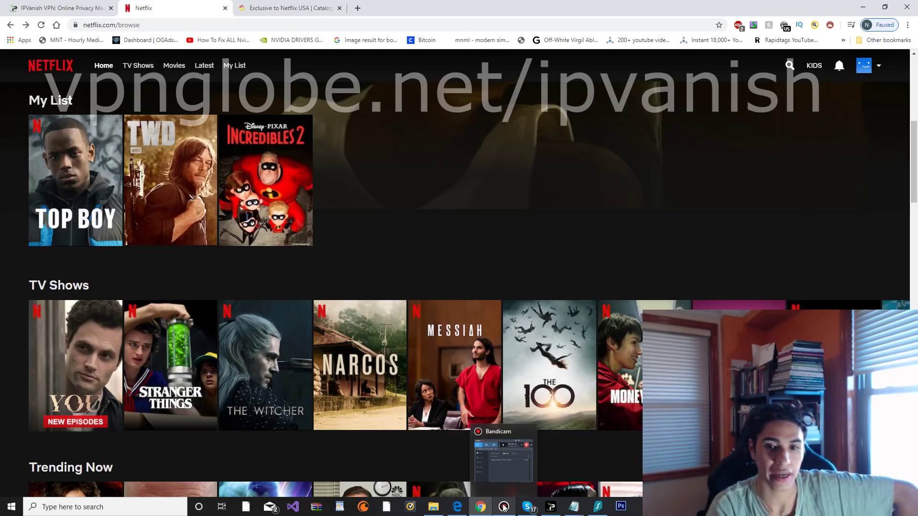
Bring Bandicam's main window, recording at 00:05:45, up over Netflix
{"action": "left_click", "coordinate": [504, 508]}
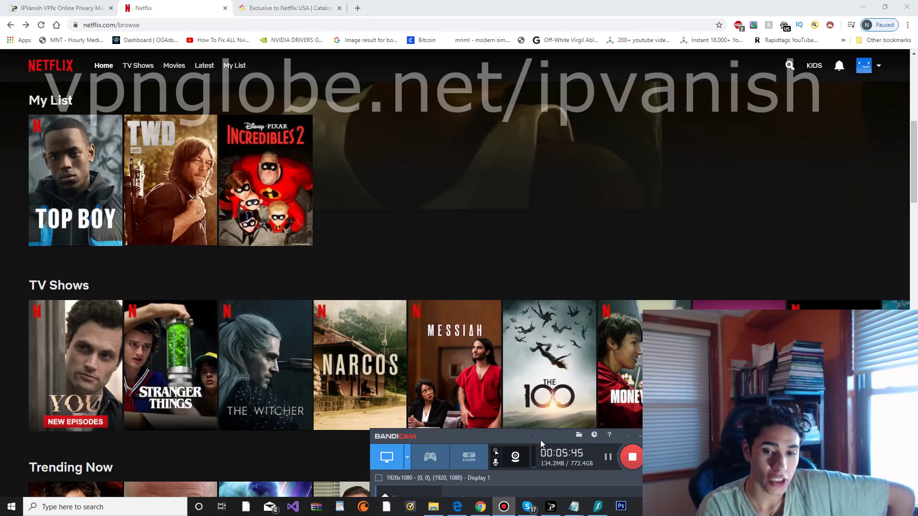